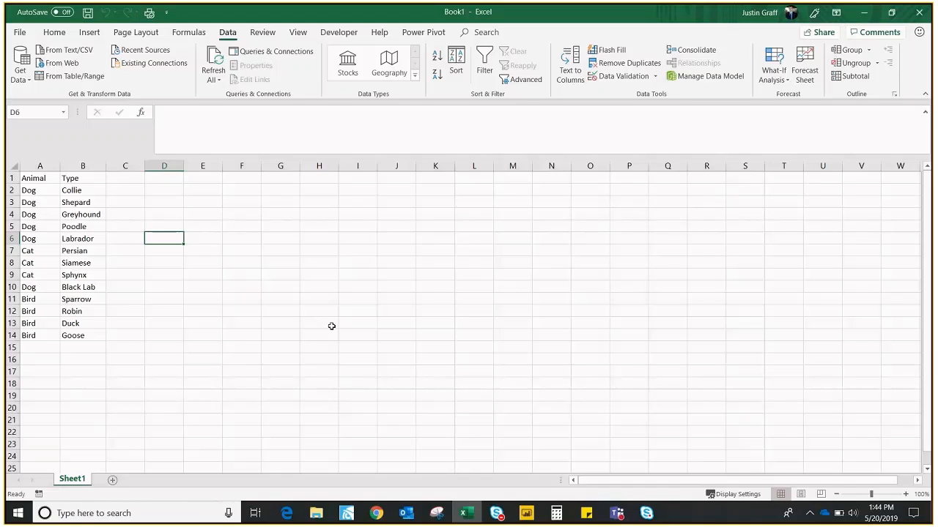
Enter the label "Animal" in cell D4 and the label "Type" in cell D6.
{"action": "key", "text": "Up"}
{"action": "key", "text": "Right"}
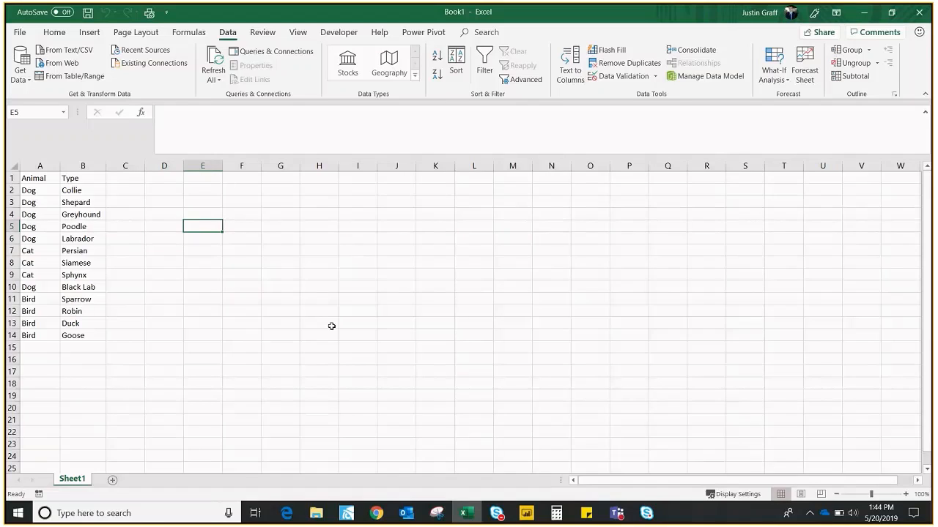
{"action": "key", "text": "Up"}
{"action": "key", "text": "Left"}
{"action": "type", "text": "Animal"}
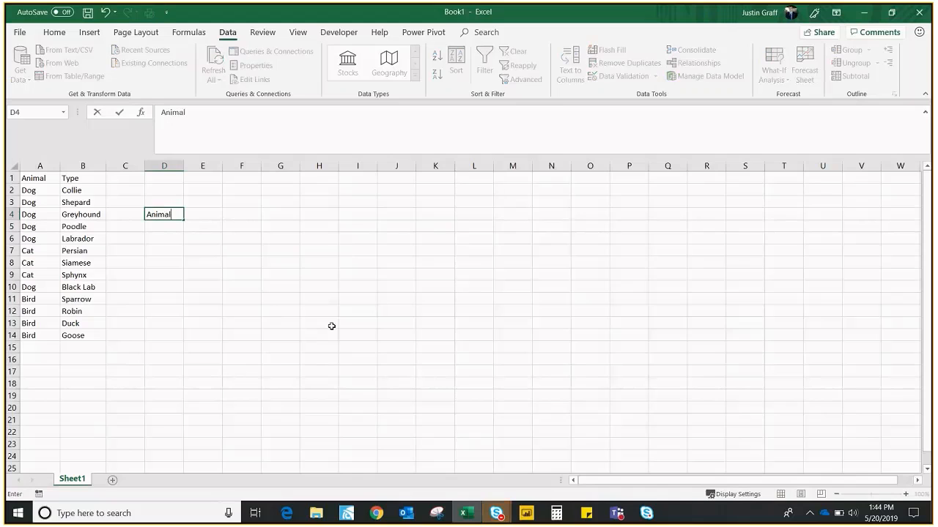
{"action": "key", "text": "Down"}
{"action": "key", "text": "Down"}
{"action": "type", "text": "Type"}
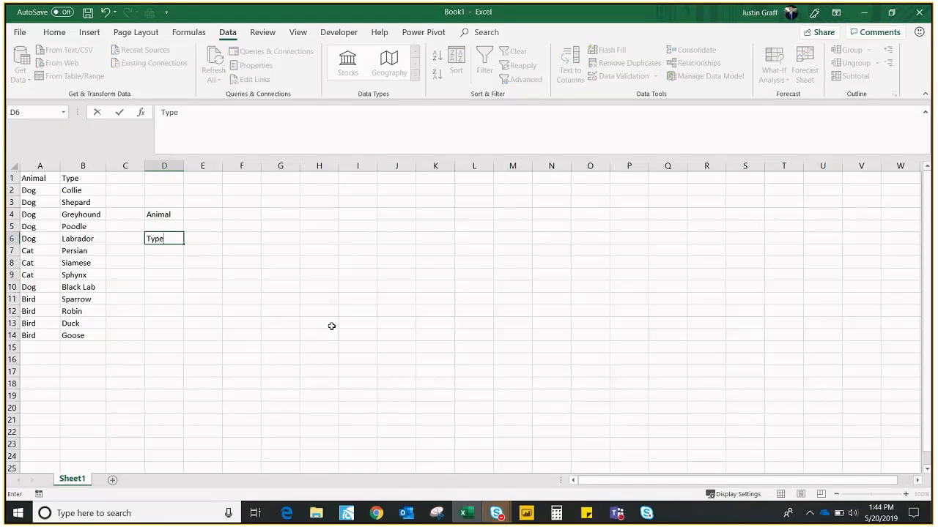
{"action": "key", "text": "Return"}
{"action": "key", "text": "Up"}
{"action": "key", "text": "Right"}
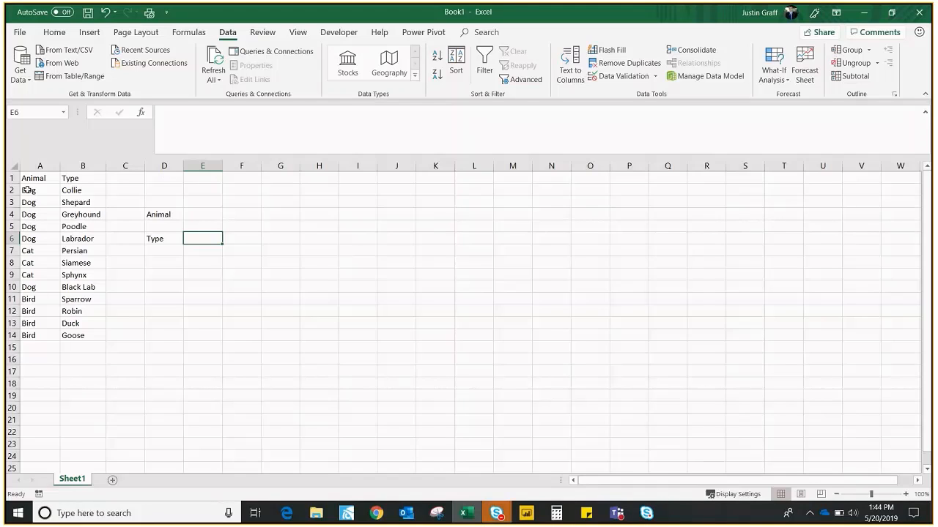
{"action": "left_click_drag", "start_coordinate": [30, 191], "coordinate": [71, 323]}
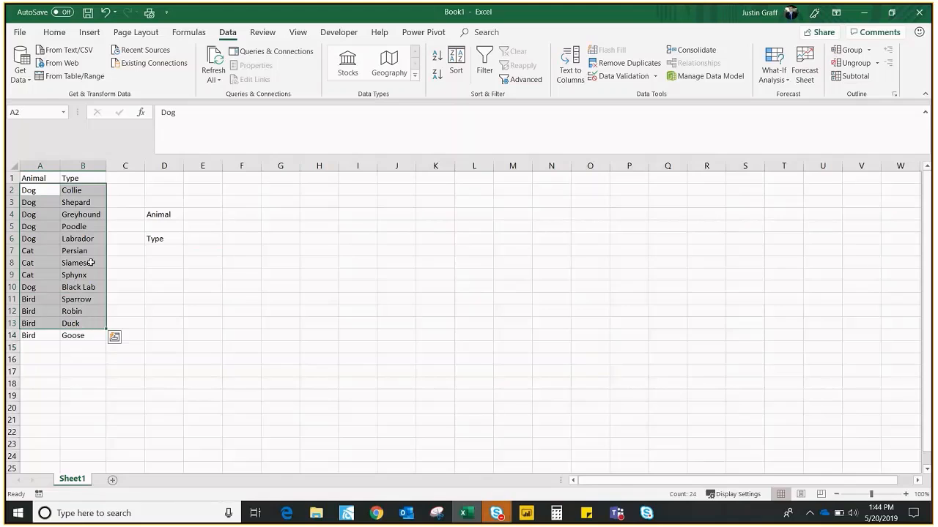
{"action": "left_click_drag", "start_coordinate": [73, 191], "coordinate": [108, 327]}
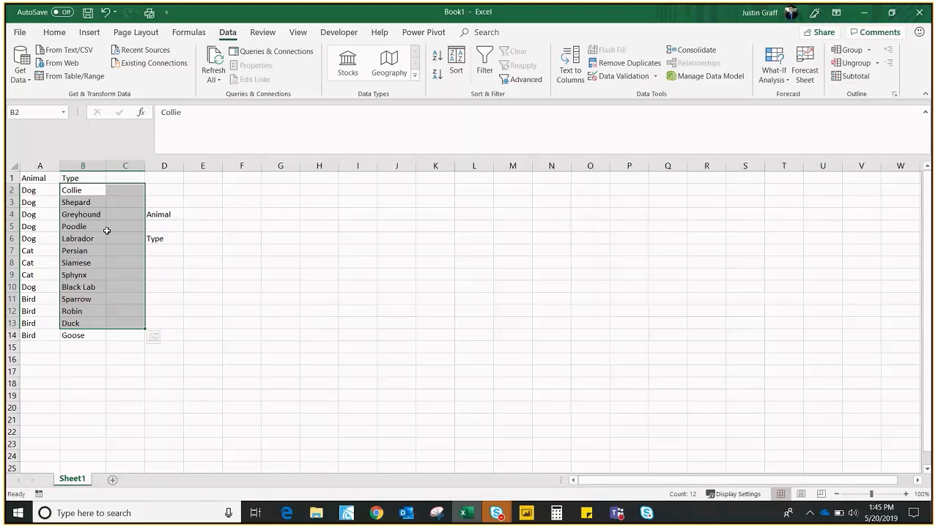
{"action": "left_click_drag", "start_coordinate": [29, 189], "coordinate": [82, 312]}
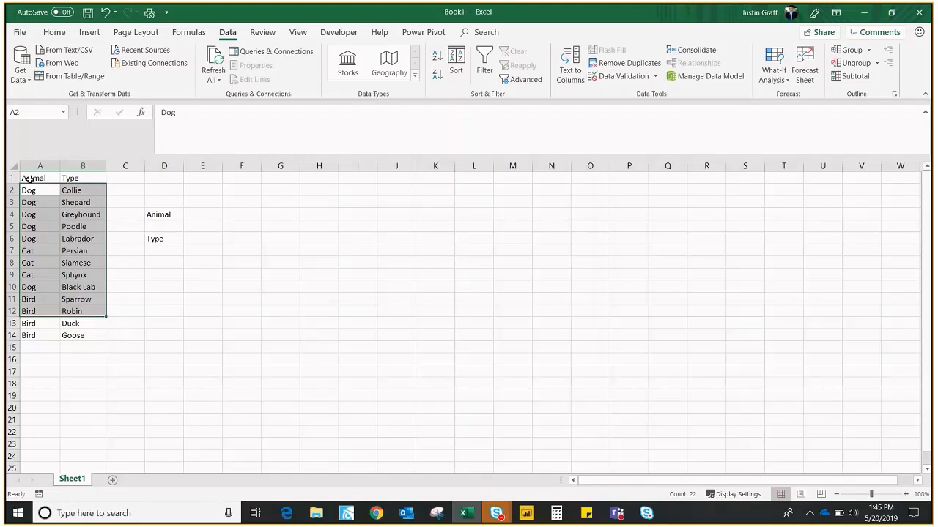
Copy the animal and type table in A1:B14 to a new sheet, pasting it at both A1 and D1.
{"action": "left_click_drag", "start_coordinate": [31, 179], "coordinate": [78, 342]}
{"action": "key", "text": "ctrl+c"}
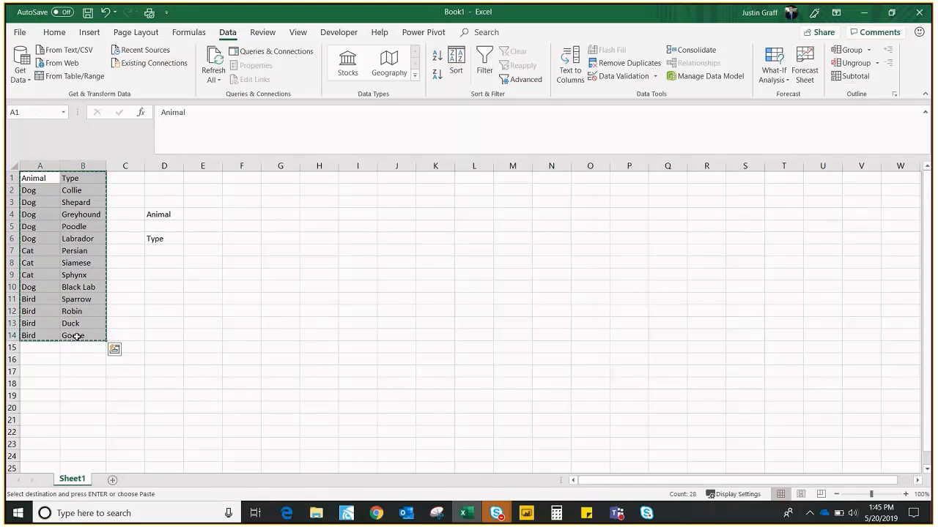
{"action": "left_click", "coordinate": [112, 479]}
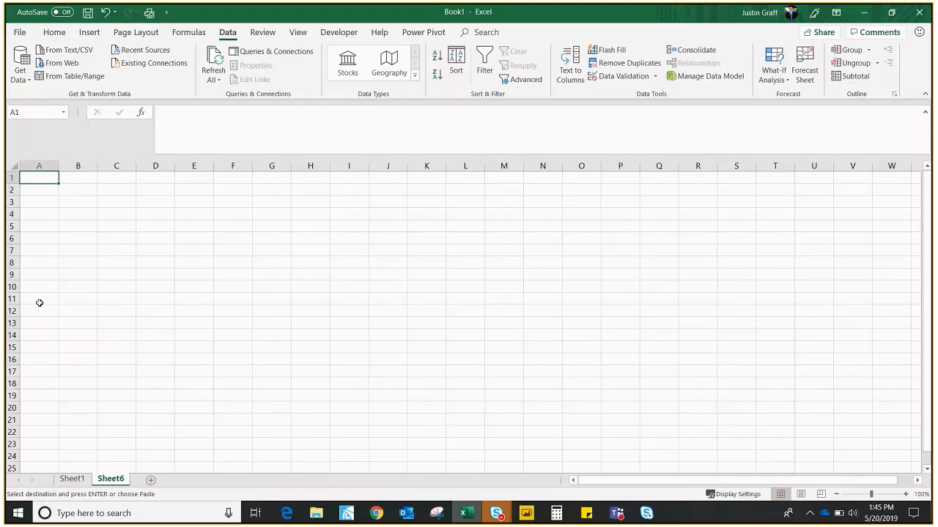
{"action": "key", "text": "ctrl+v"}
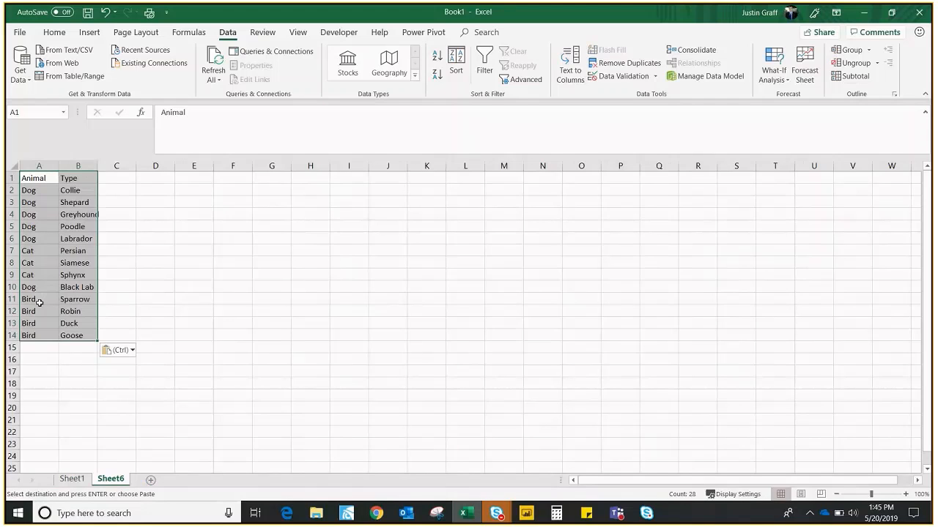
{"action": "left_click", "coordinate": [162, 181]}
{"action": "key", "text": "ctrl+v"}
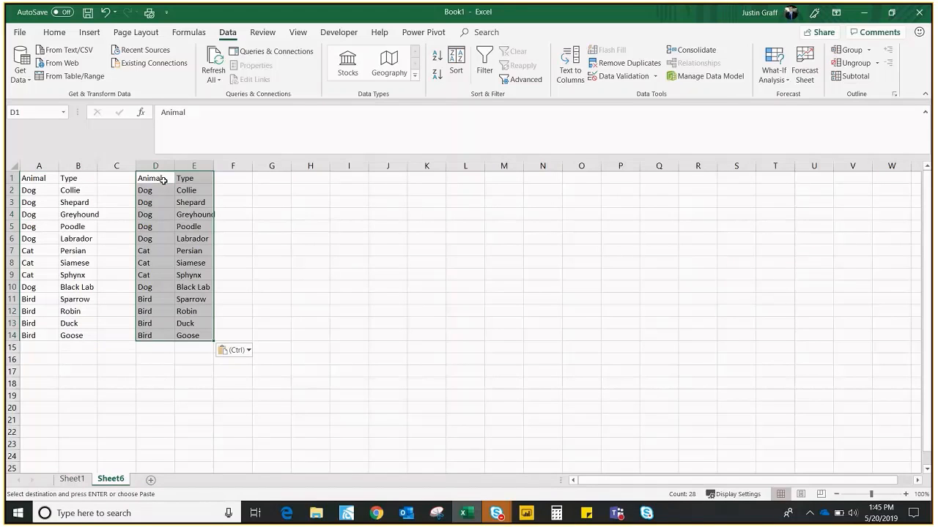
Delete the Type column of the first pasted table, column B, from the new sheet.
{"action": "left_click", "coordinate": [56, 178]}
{"action": "left_click", "coordinate": [75, 164]}
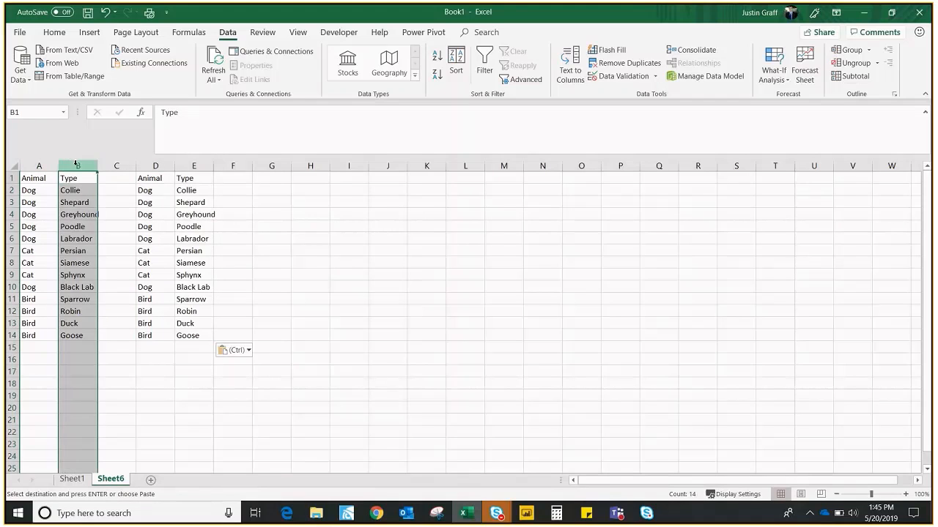
{"action": "key", "text": "ctrl+minus"}
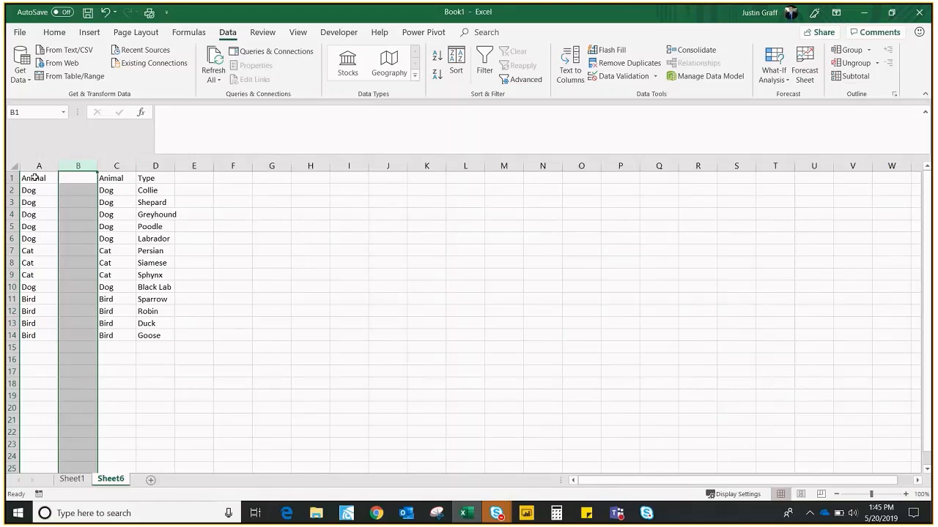
Remove duplicates from the animal names in A2:A14, treating the selection as having no headers.
{"action": "left_click_drag", "start_coordinate": [31, 191], "coordinate": [31, 335]}
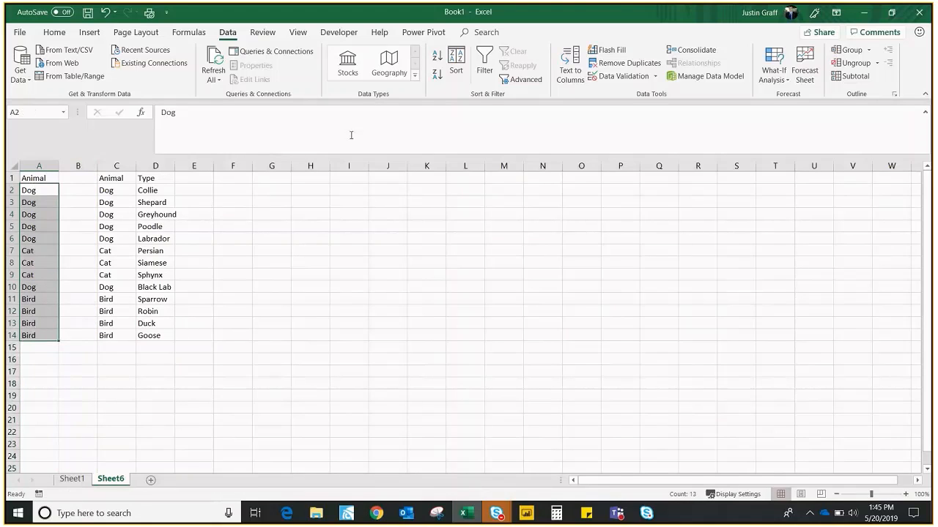
{"action": "left_click", "coordinate": [624, 63]}
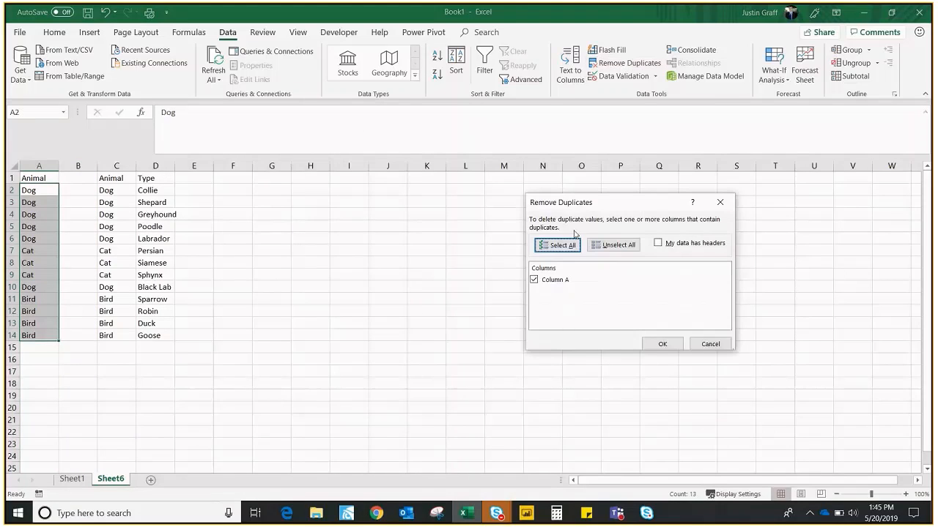
{"action": "left_click", "coordinate": [665, 342]}
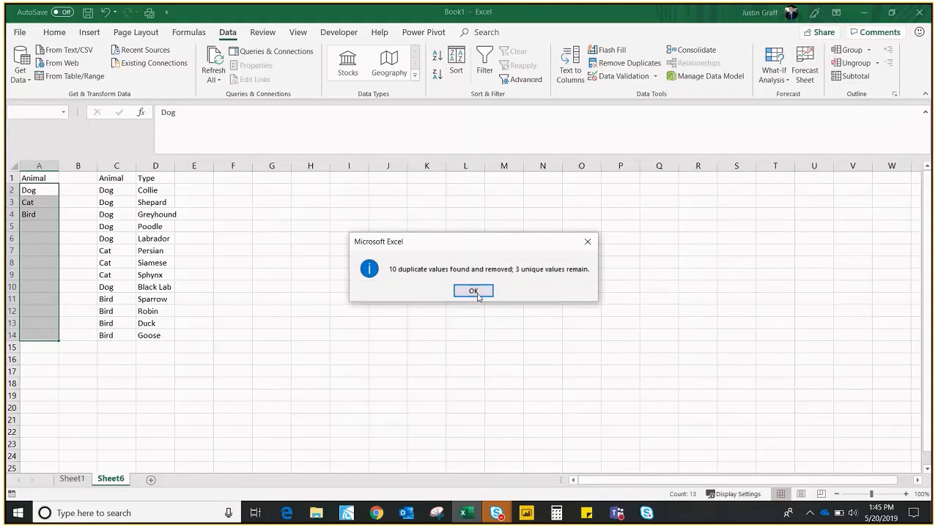
{"action": "left_click", "coordinate": [474, 291]}
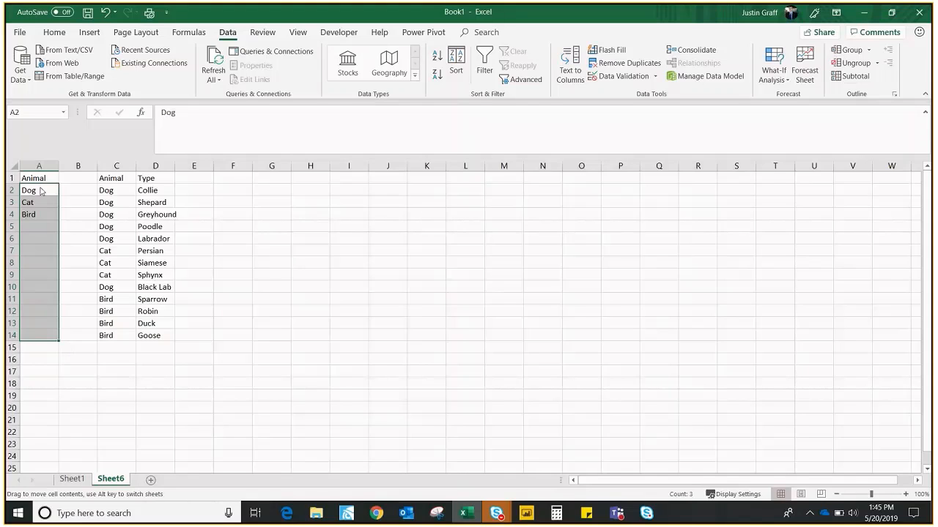
{"action": "left_click", "coordinate": [110, 192]}
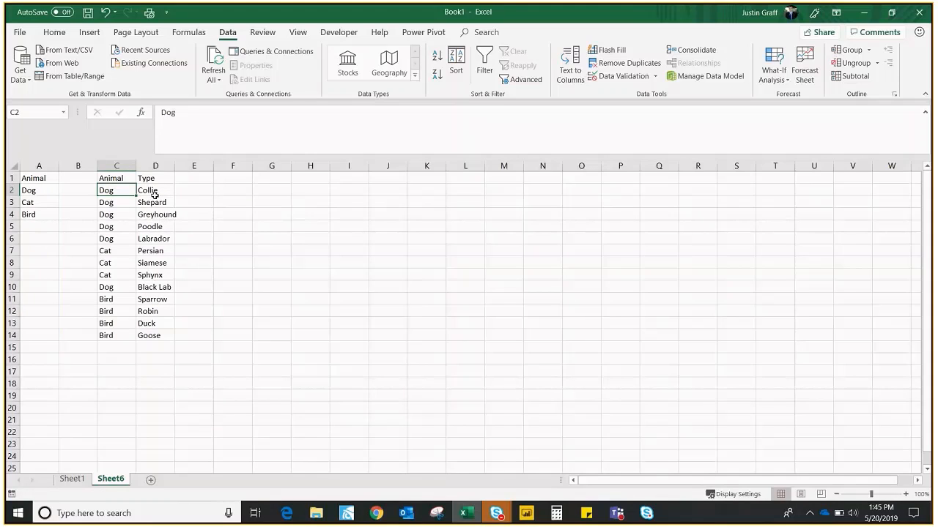
{"action": "left_click_drag", "start_coordinate": [155, 192], "coordinate": [200, 322]}
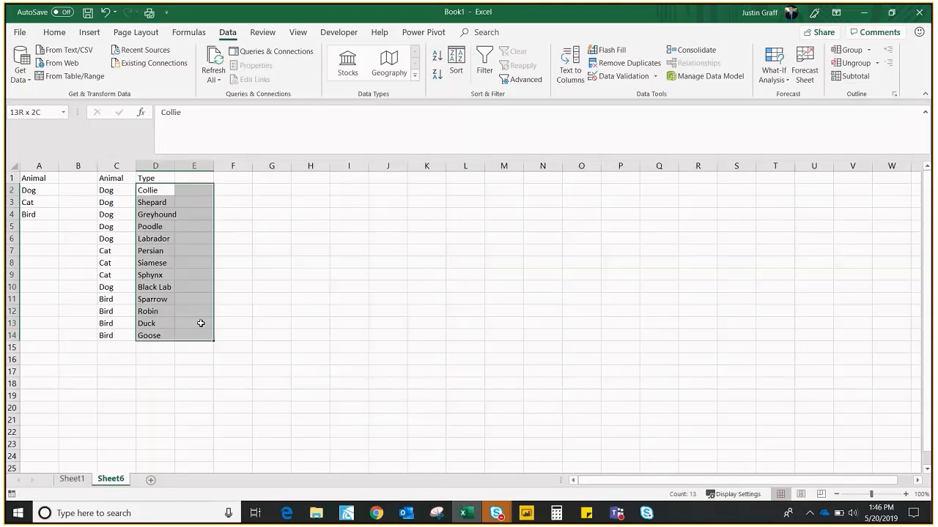
{"action": "left_click", "coordinate": [195, 165]}
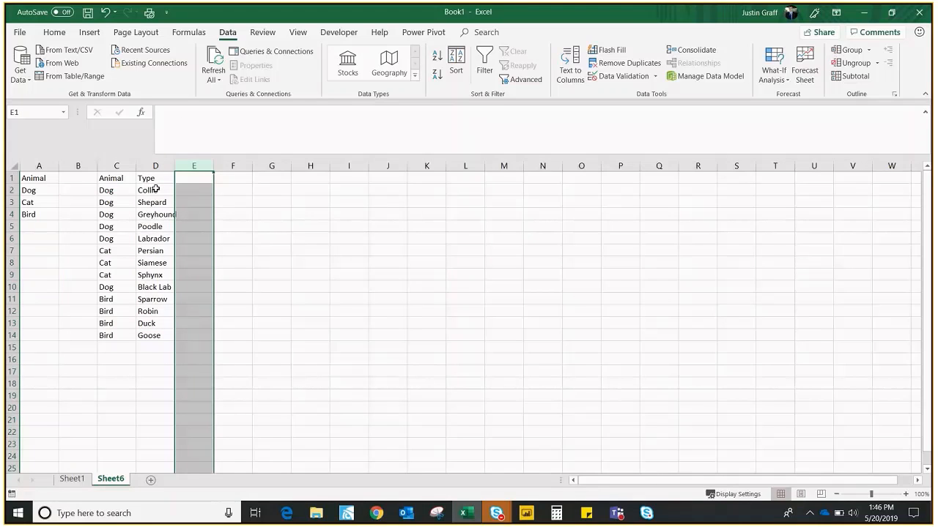
{"action": "left_click_drag", "start_coordinate": [120, 190], "coordinate": [162, 337]}
{"action": "left_click", "coordinate": [110, 311]}
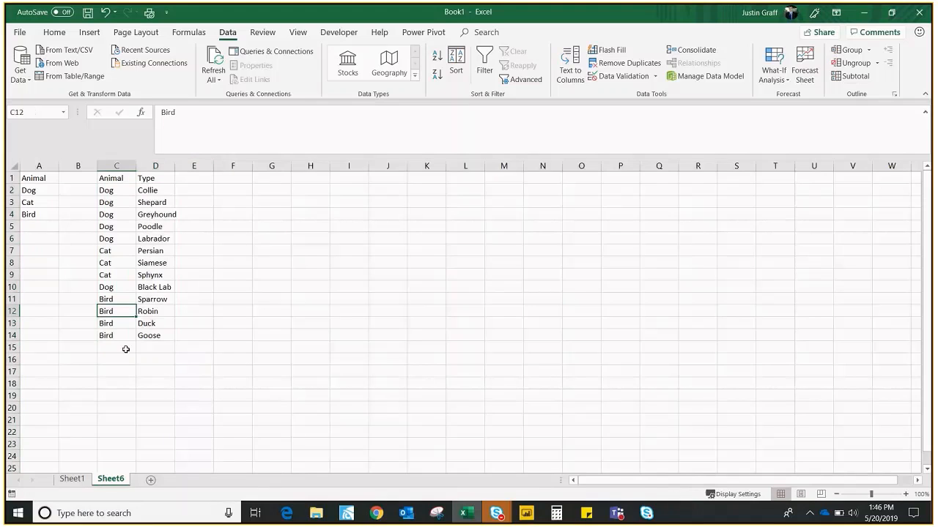
Delete columns A to C with the original table from Sheet1.
{"action": "left_click", "coordinate": [72, 478]}
{"action": "left_click", "coordinate": [172, 213]}
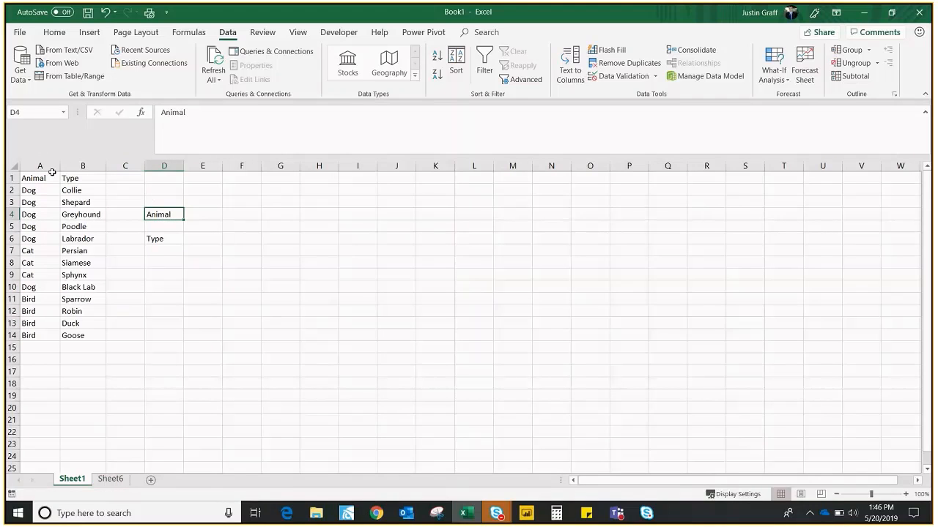
{"action": "left_click_drag", "start_coordinate": [43, 162], "coordinate": [124, 167]}
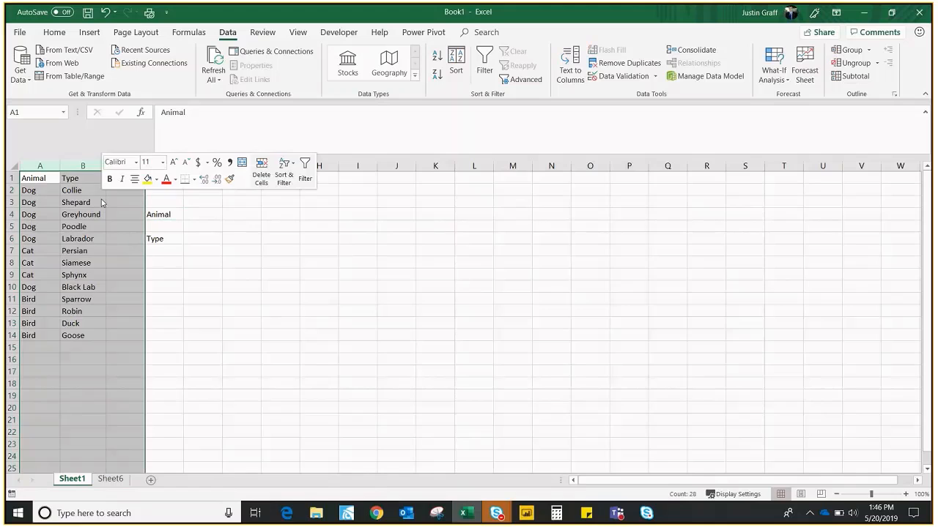
{"action": "key", "text": "ctrl+minus"}
Add list data validation to cell B4 on Sheet1 with source =Sheet6!$A$2:$A$4, and open its dropdown to check the choices.
{"action": "left_click", "coordinate": [77, 214]}
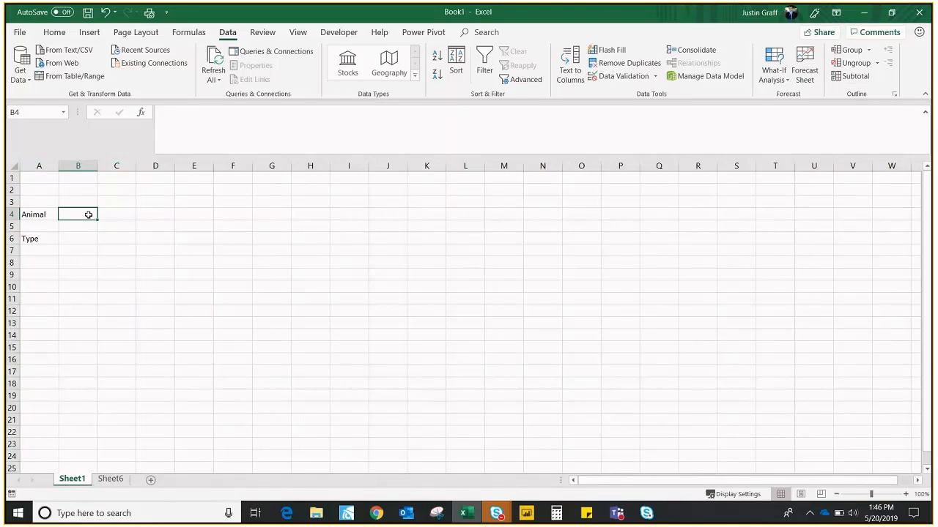
{"action": "left_click", "coordinate": [642, 77]}
{"action": "left_click", "coordinate": [771, 306]}
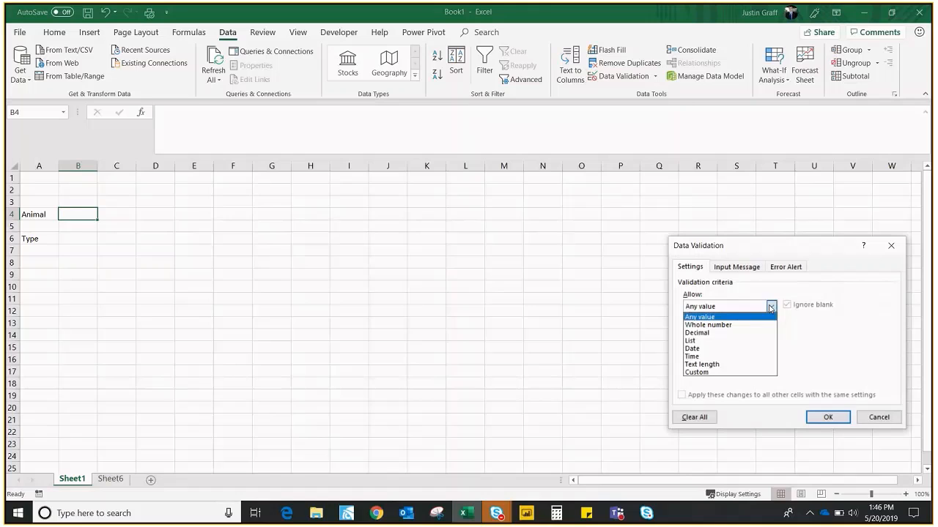
{"action": "left_click", "coordinate": [729, 341]}
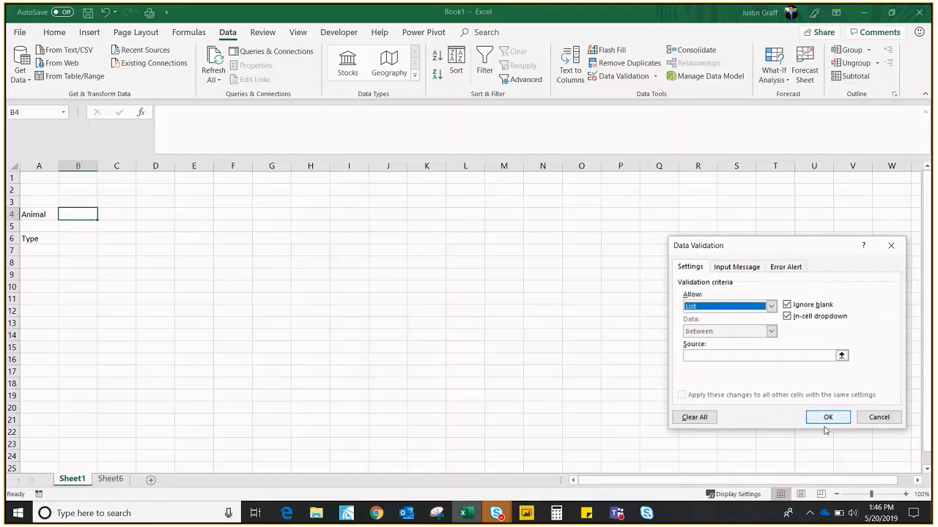
{"action": "left_click", "coordinate": [842, 356]}
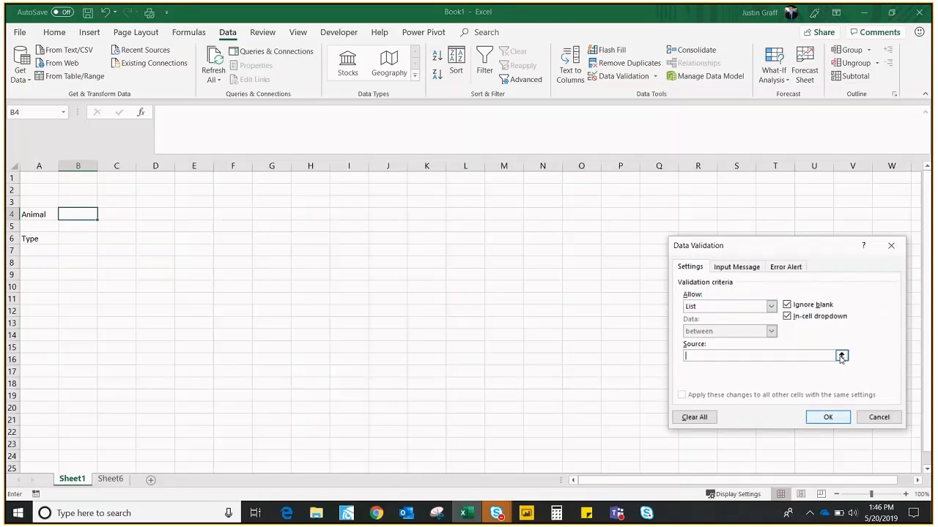
{"action": "left_click", "coordinate": [111, 479]}
{"action": "left_click_drag", "start_coordinate": [37, 192], "coordinate": [39, 215]}
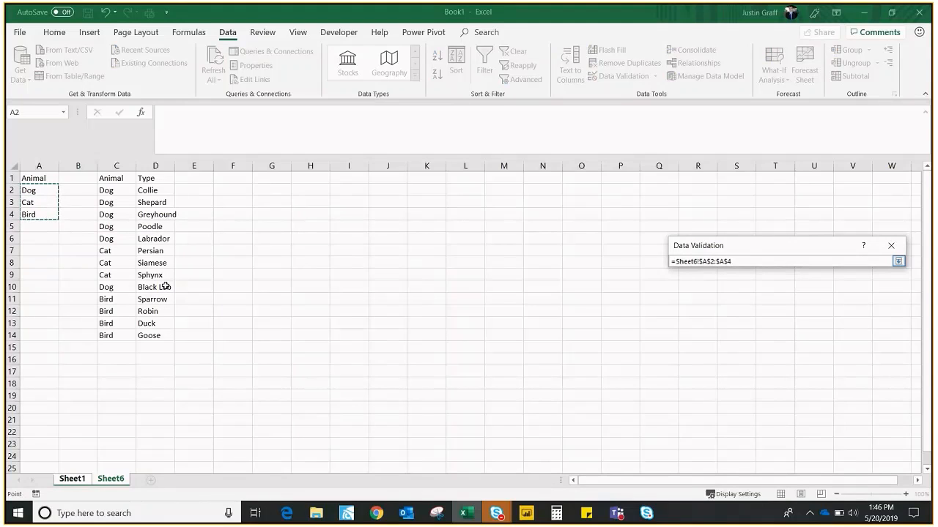
{"action": "key", "text": "Return"}
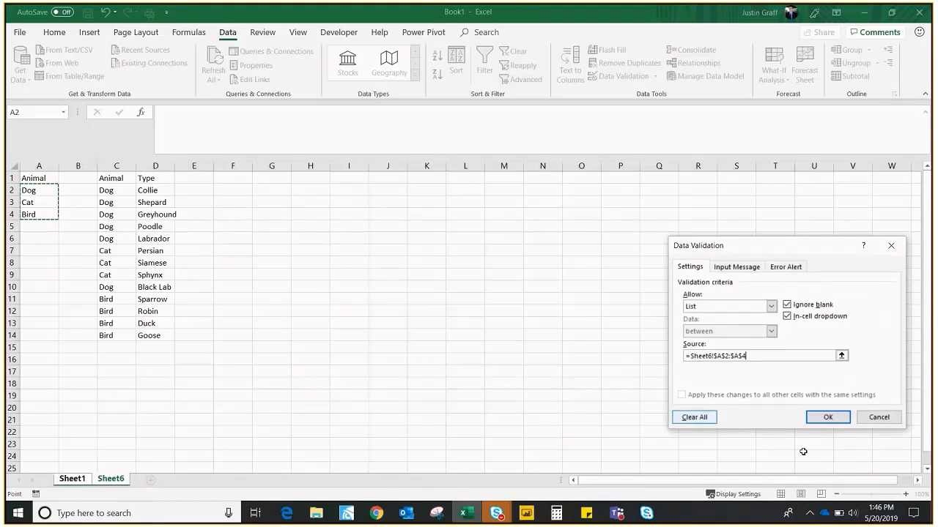
{"action": "left_click", "coordinate": [827, 418]}
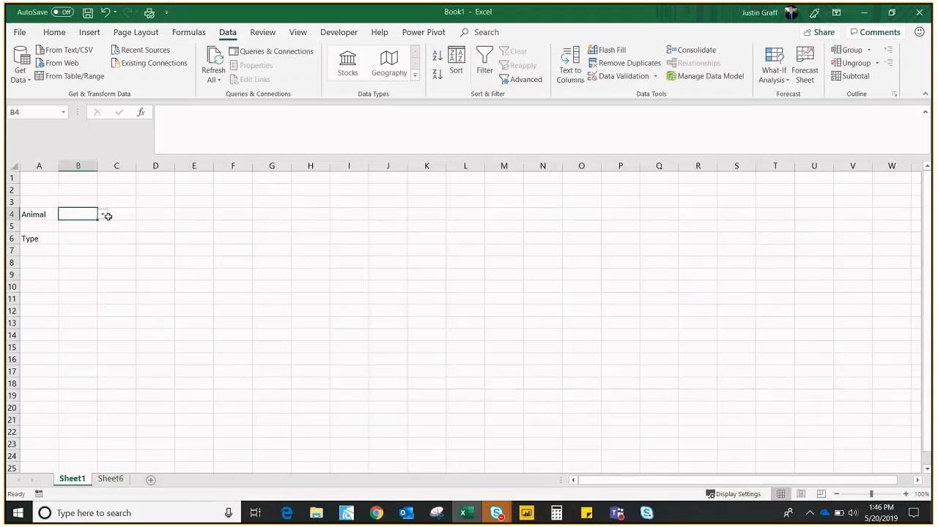
{"action": "left_click", "coordinate": [104, 214]}
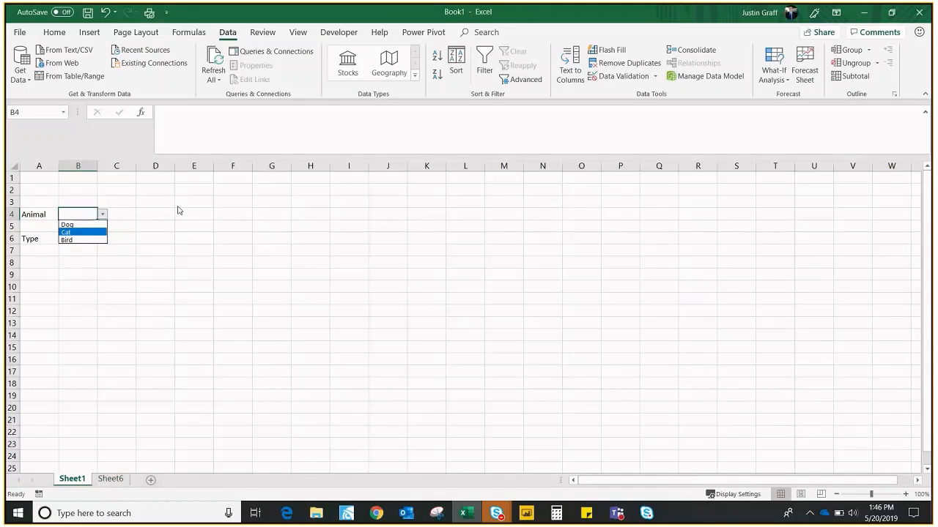
Begin data validation for the Type cell B6 on Sheet1, allowing a List.
{"action": "left_click", "coordinate": [86, 236]}
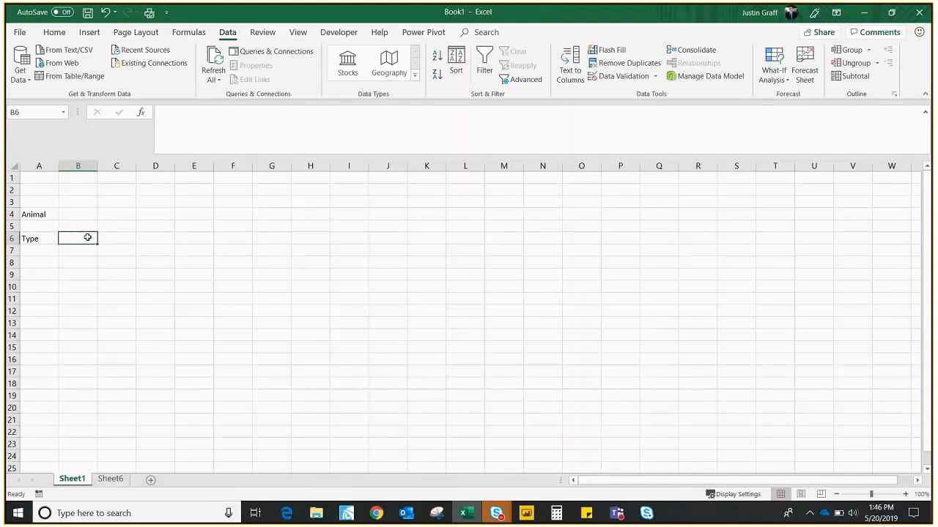
{"action": "left_click", "coordinate": [614, 76]}
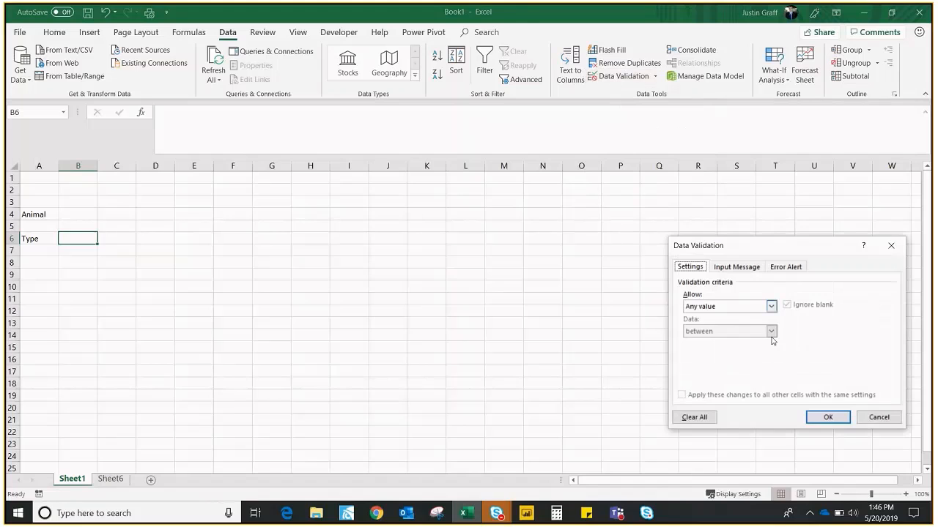
{"action": "left_click", "coordinate": [771, 307]}
{"action": "left_click", "coordinate": [724, 343]}
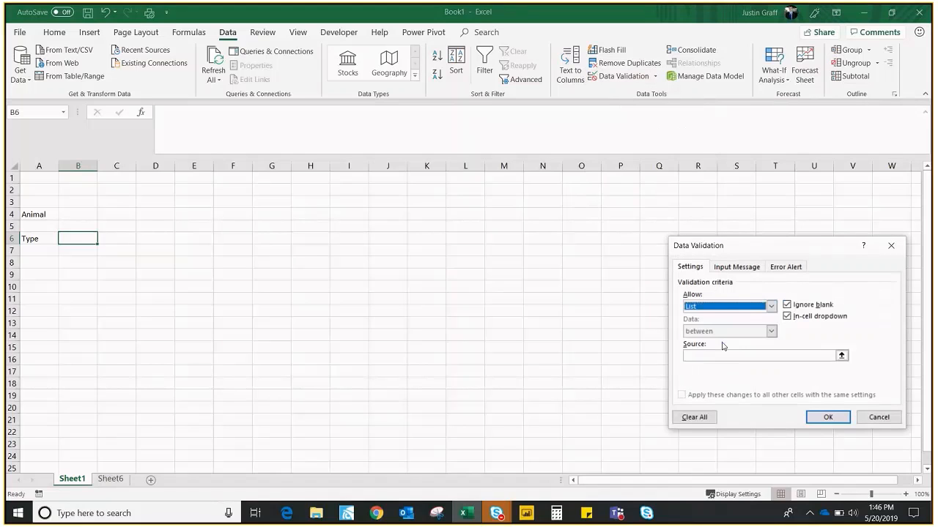
{"action": "left_click_drag", "start_coordinate": [815, 254], "coordinate": [378, 206]}
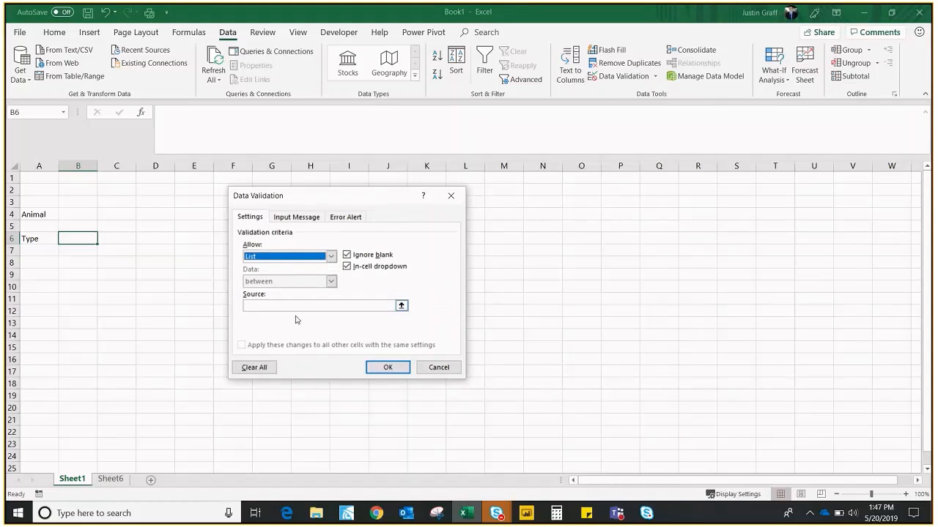
Enter the first part of the validation source as =offset(Sheet6!$C$1,match($B$4,Sheet6!$C:$C,0)-1, using references from both sheets.
{"action": "left_click", "coordinate": [297, 305]}
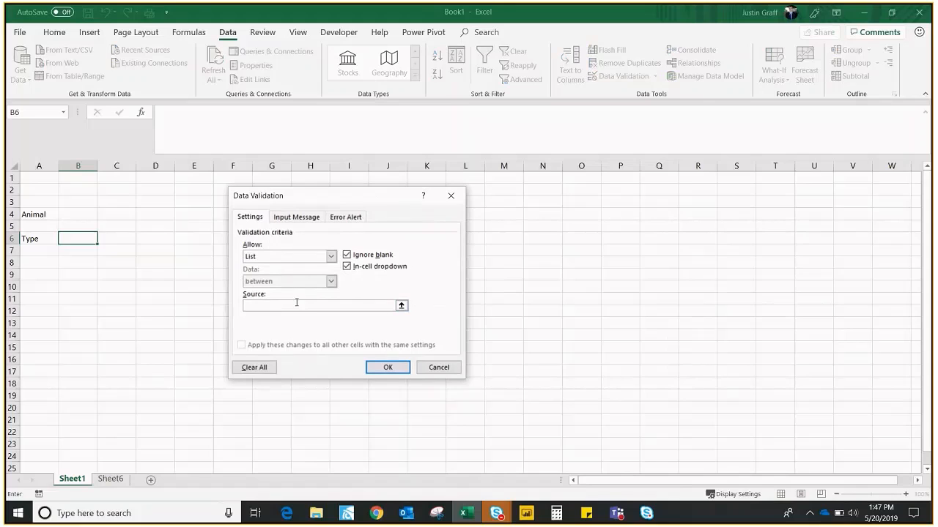
{"action": "type", "text": "=offset("}
{"action": "left_click", "coordinate": [111, 479]}
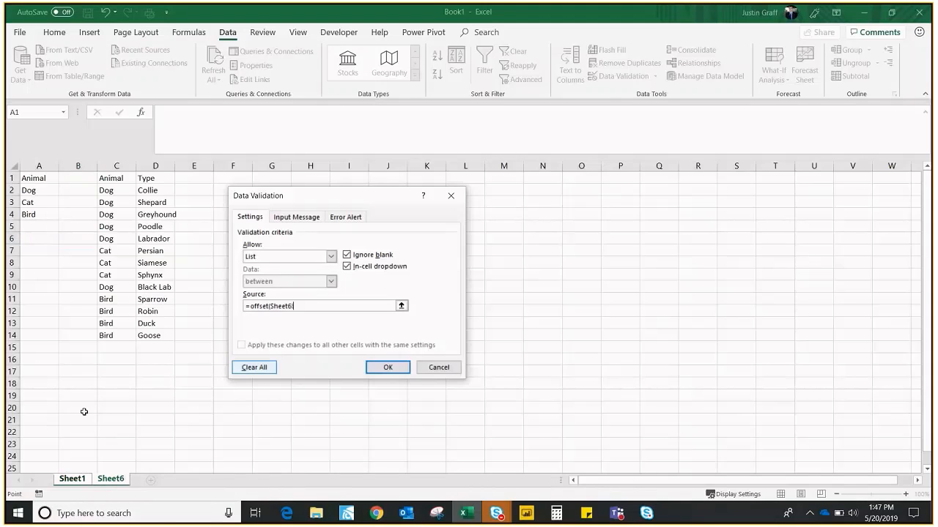
{"action": "left_click", "coordinate": [111, 178]}
{"action": "type", "text": ",match("}
{"action": "left_click", "coordinate": [71, 480]}
{"action": "left_click", "coordinate": [85, 213]}
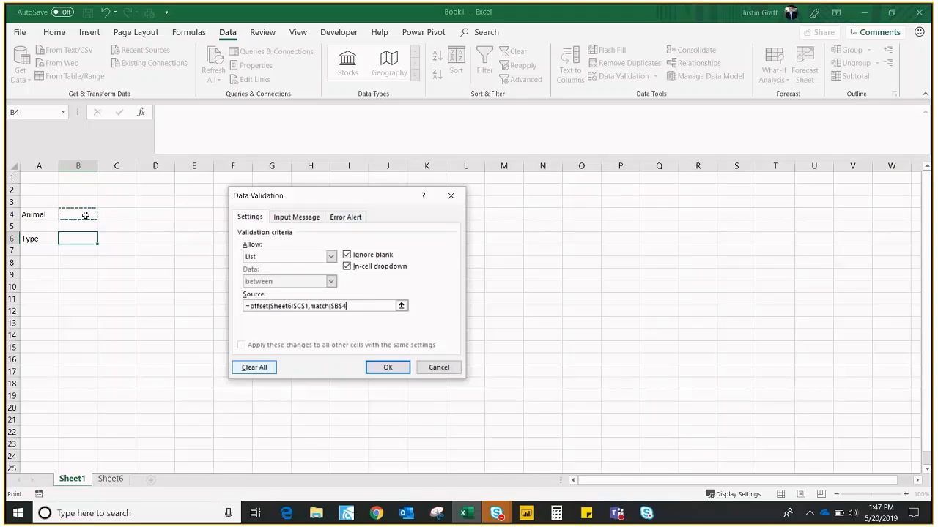
{"action": "type", "text": ","}
{"action": "left_click", "coordinate": [109, 478]}
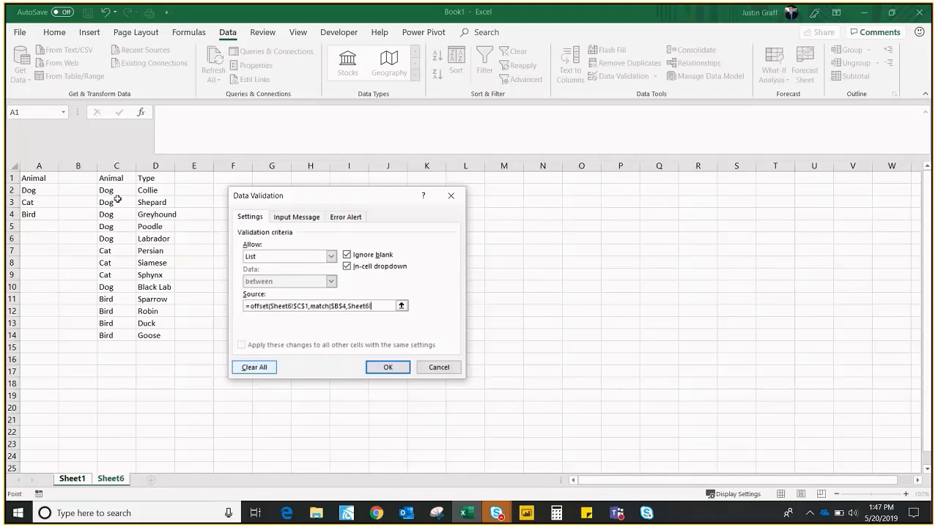
{"action": "left_click", "coordinate": [116, 166]}
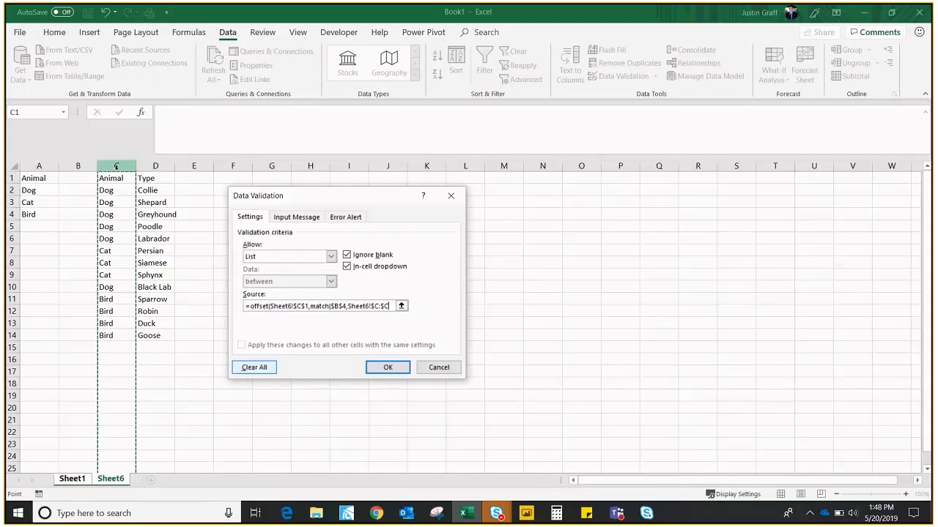
{"action": "type", "text": ","}
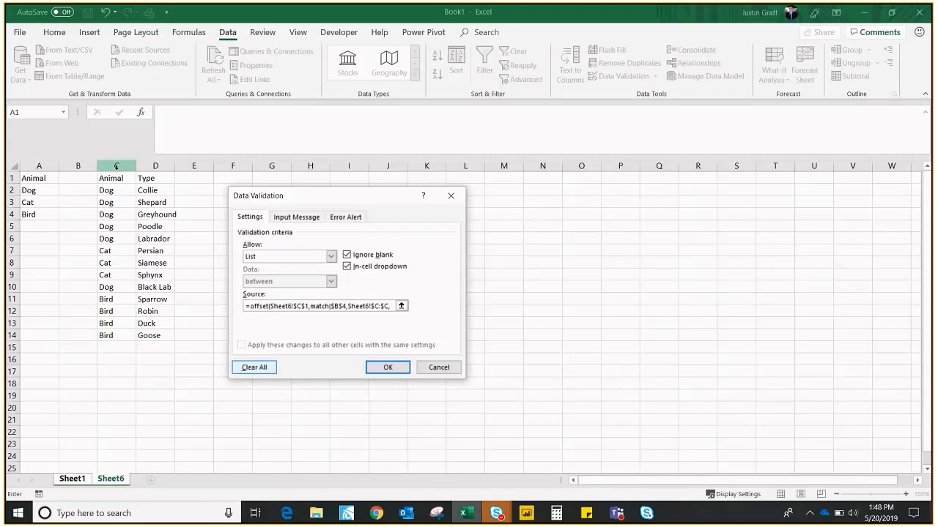
{"action": "type", "text": "0)"}
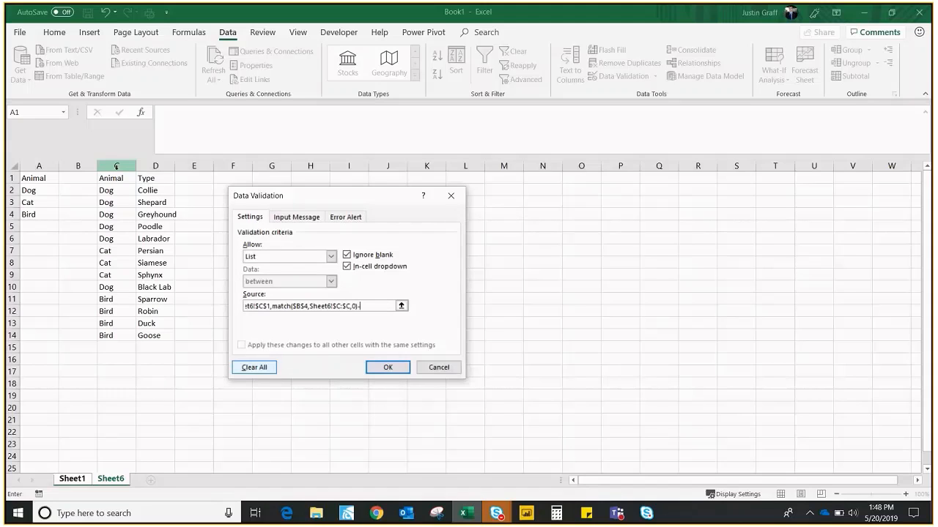
{"action": "type", "text": "-1"}
Complete the OFFSET source with ,1,countif(Sheet6!$C:$C,$B$4),1) and apply the validation despite the source evaluation error.
{"action": "type", "text": ","}
{"action": "type", "text": "1"}
{"action": "type", "text": ","}
{"action": "type", "text": "con"}
{"action": "type", "text": "ntif"}
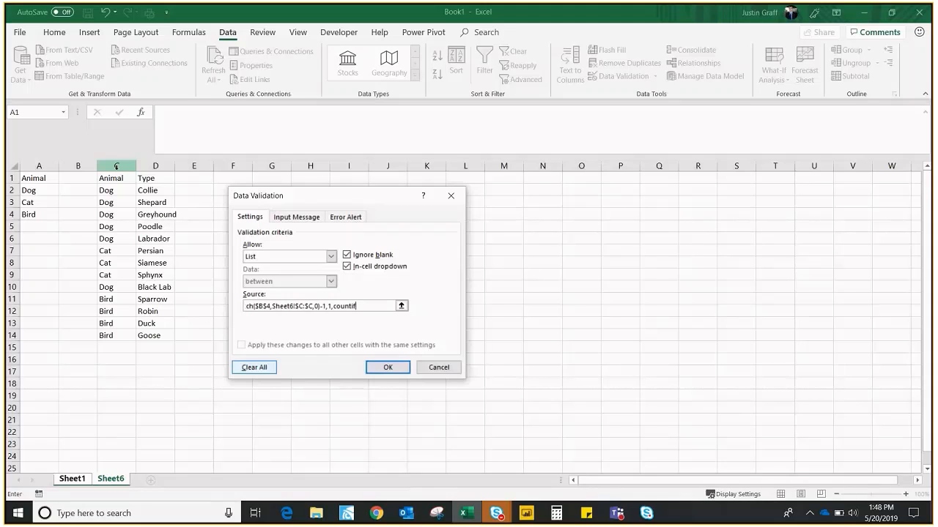
{"action": "type", "text": "("}
{"action": "left_click", "coordinate": [108, 167]}
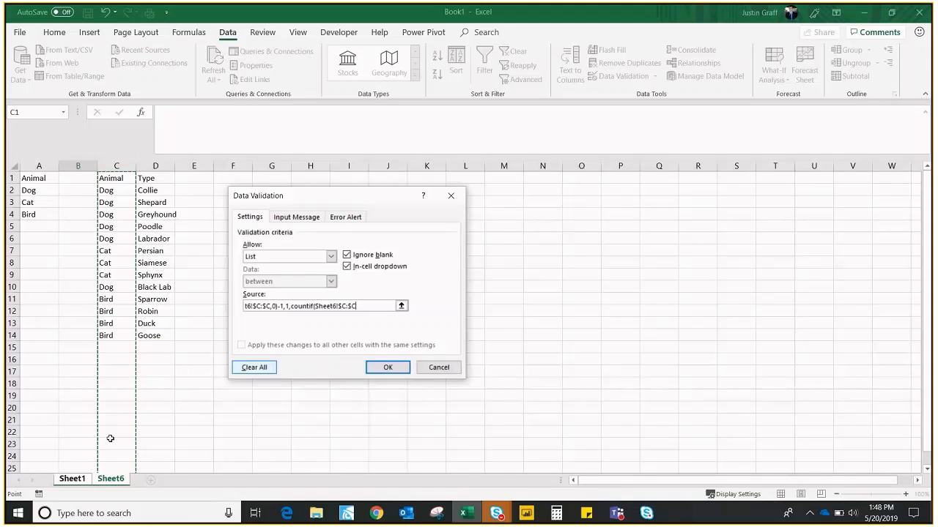
{"action": "type", "text": ","}
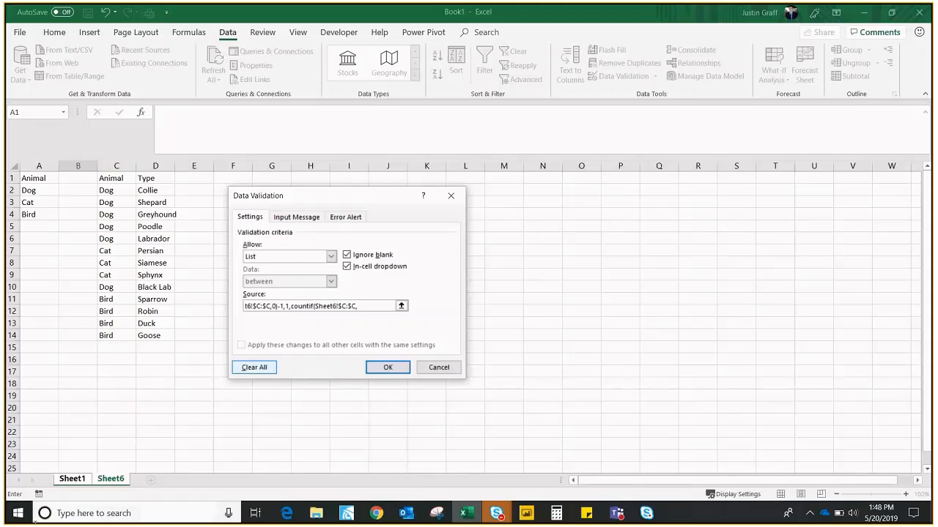
{"action": "left_click", "coordinate": [71, 478]}
{"action": "left_click", "coordinate": [78, 213]}
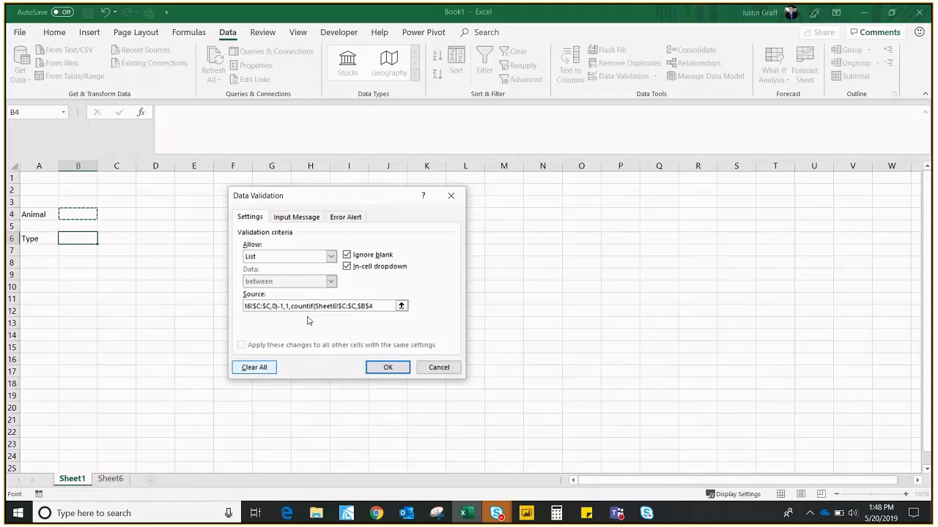
{"action": "type", "text": "),1)"}
{"action": "key", "text": "Return"}
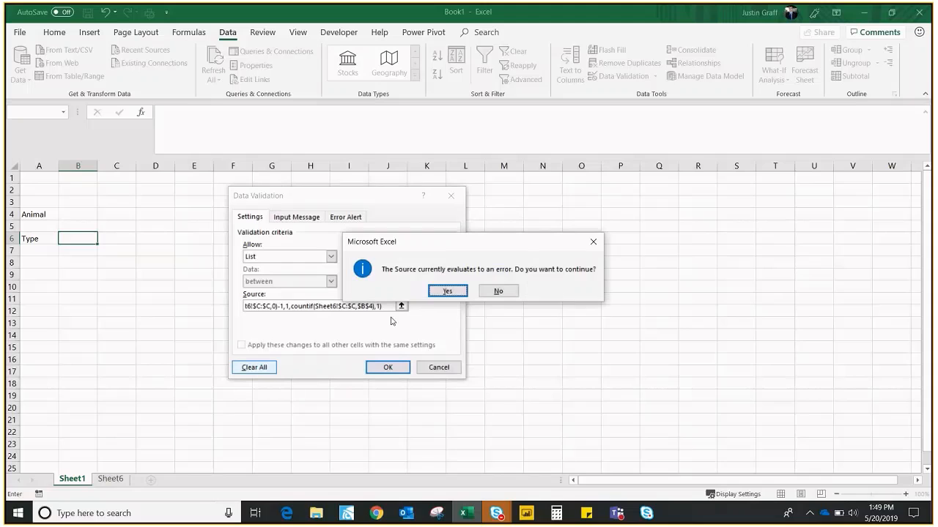
{"action": "left_click", "coordinate": [447, 291]}
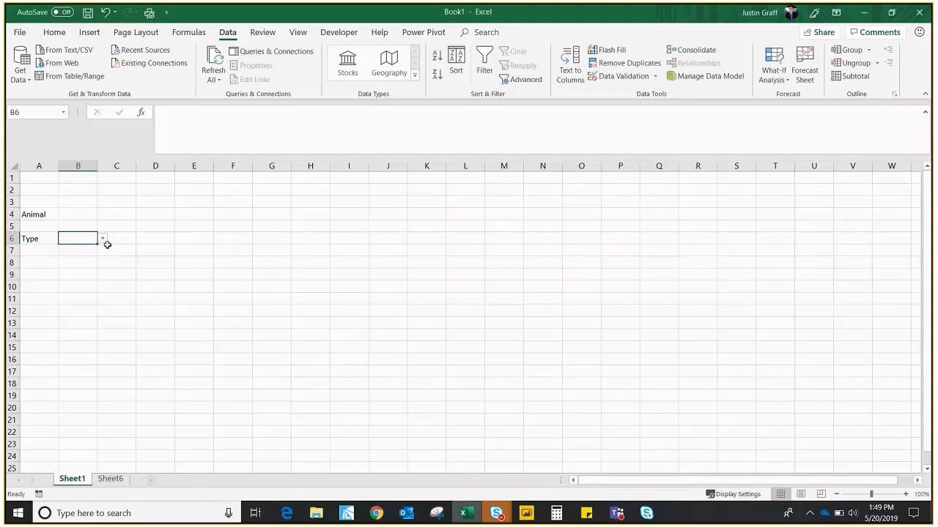
Choose Cat as the animal in B4 and open the dropdown in B6 to check the offered types.
{"action": "left_click", "coordinate": [81, 215]}
{"action": "left_click", "coordinate": [103, 214]}
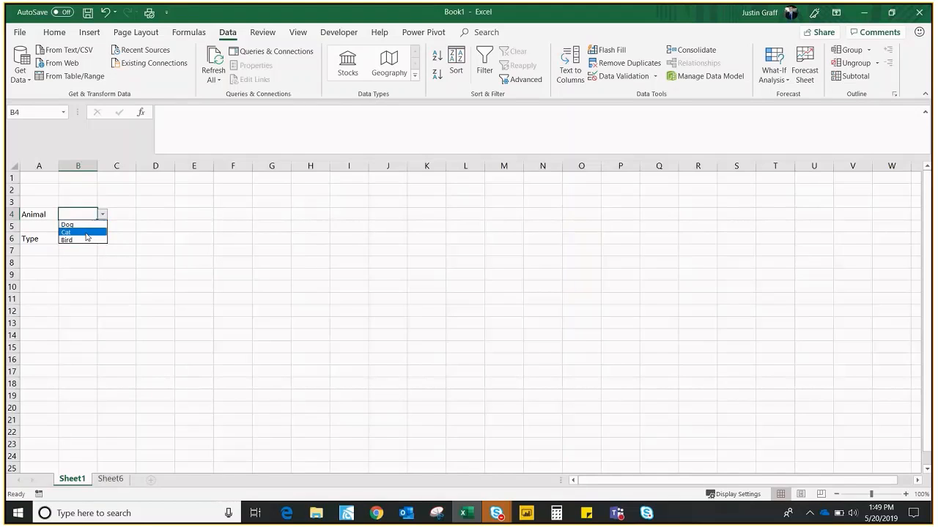
{"action": "left_click", "coordinate": [84, 230]}
{"action": "left_click", "coordinate": [81, 238]}
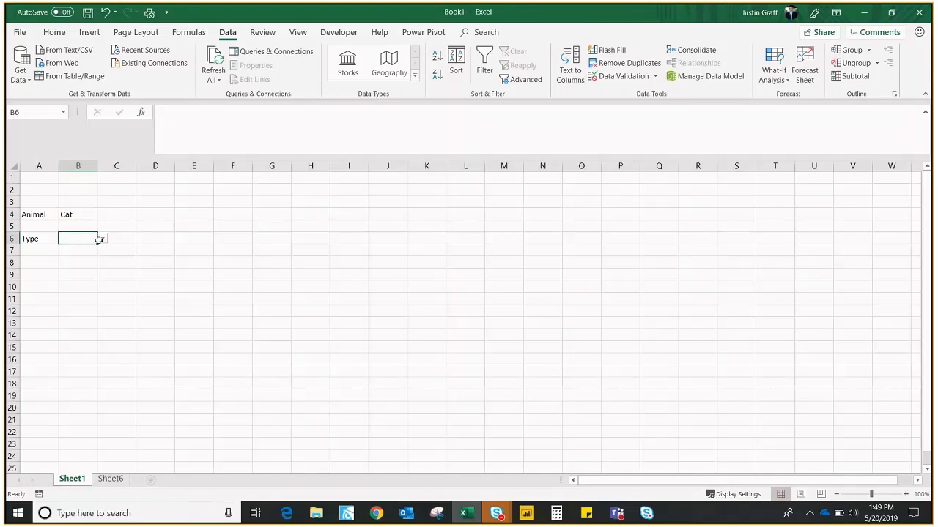
{"action": "left_click", "coordinate": [102, 239]}
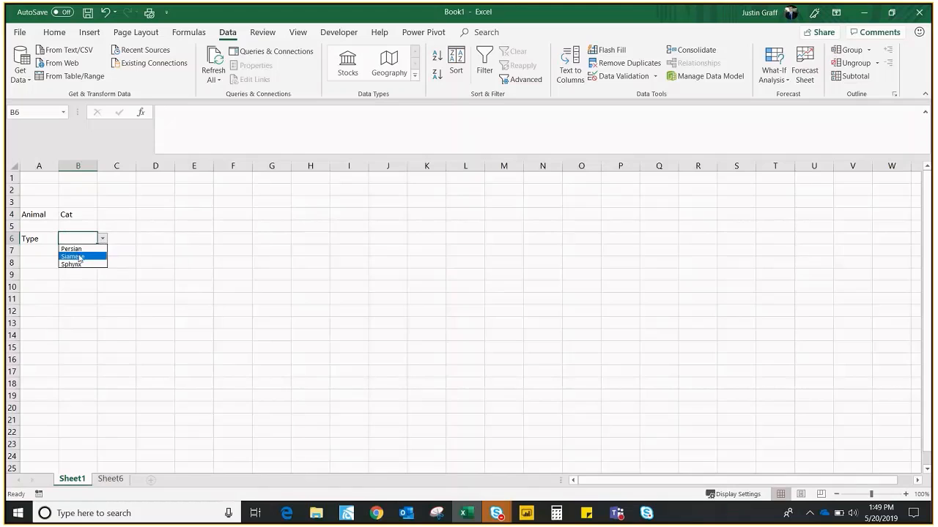
Change the animal in B4 to Dog and pick Greyhound from the type dropdown in B6.
{"action": "left_click", "coordinate": [95, 214]}
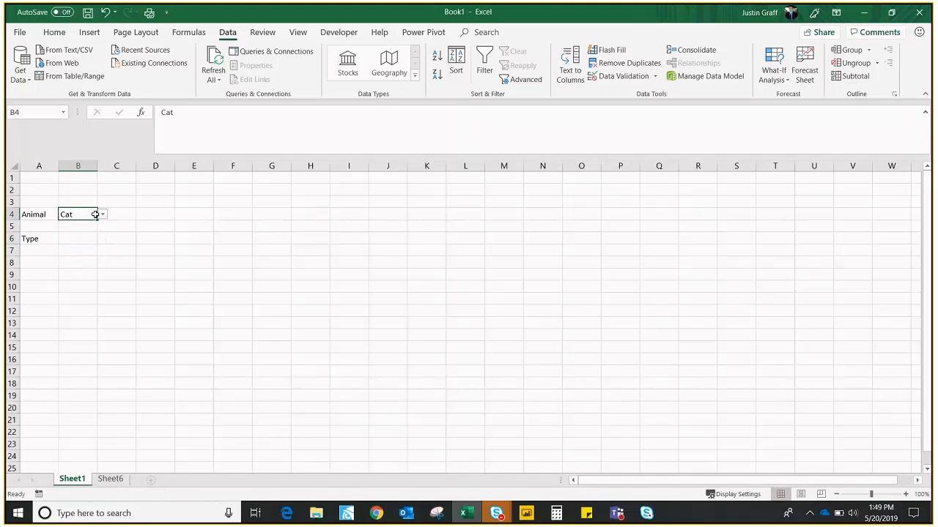
{"action": "left_click", "coordinate": [104, 215]}
{"action": "left_click", "coordinate": [90, 225]}
{"action": "left_click", "coordinate": [89, 238]}
{"action": "left_click", "coordinate": [102, 239]}
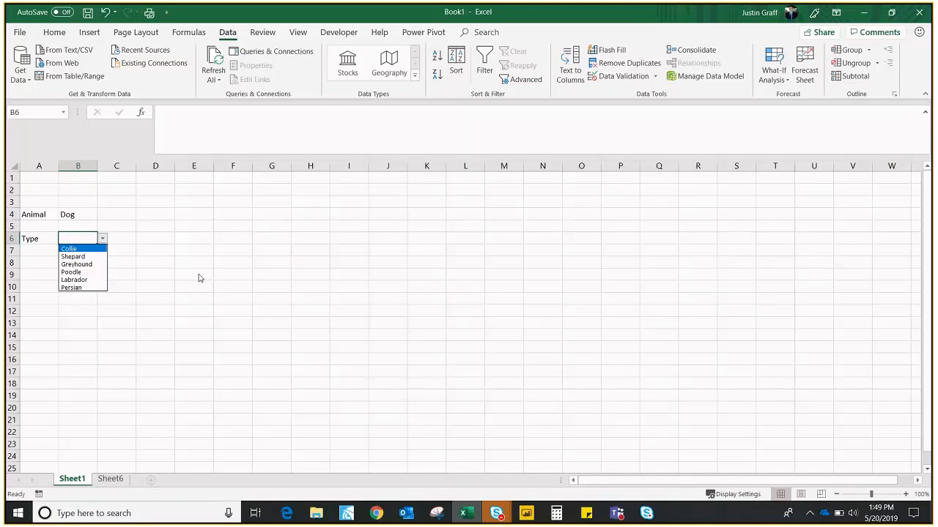
{"action": "left_click", "coordinate": [78, 264]}
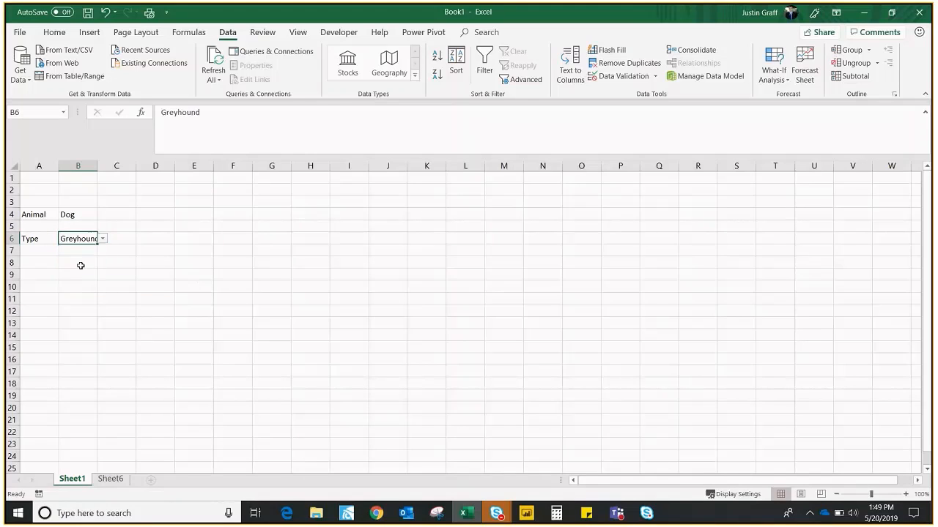
Change the animal in B4 to Bird and select the Type cell B6 to check its value.
{"action": "left_click", "coordinate": [75, 212]}
{"action": "left_click", "coordinate": [103, 214]}
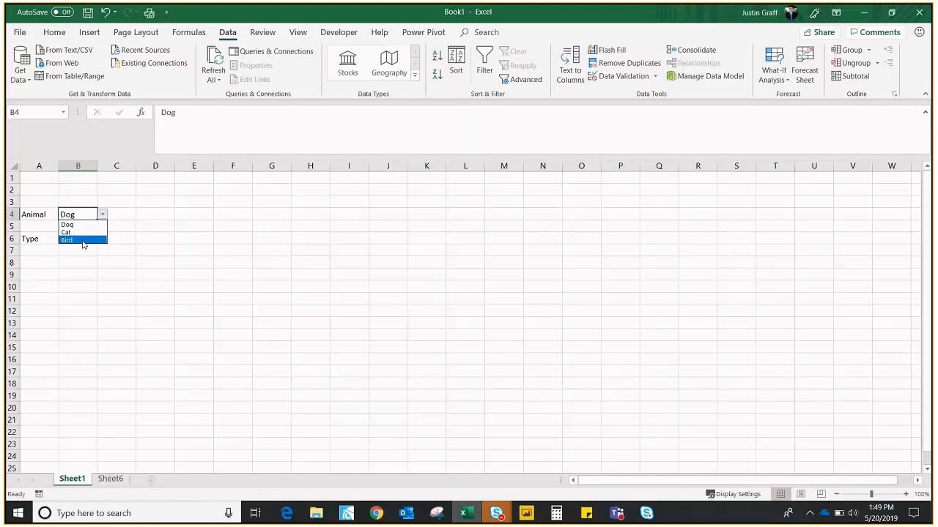
{"action": "left_click", "coordinate": [83, 241]}
{"action": "left_click", "coordinate": [77, 236]}
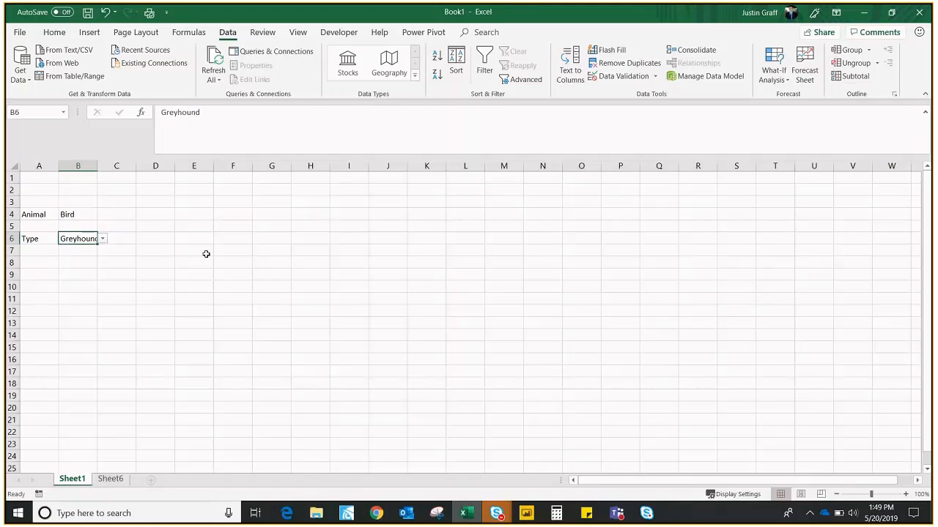